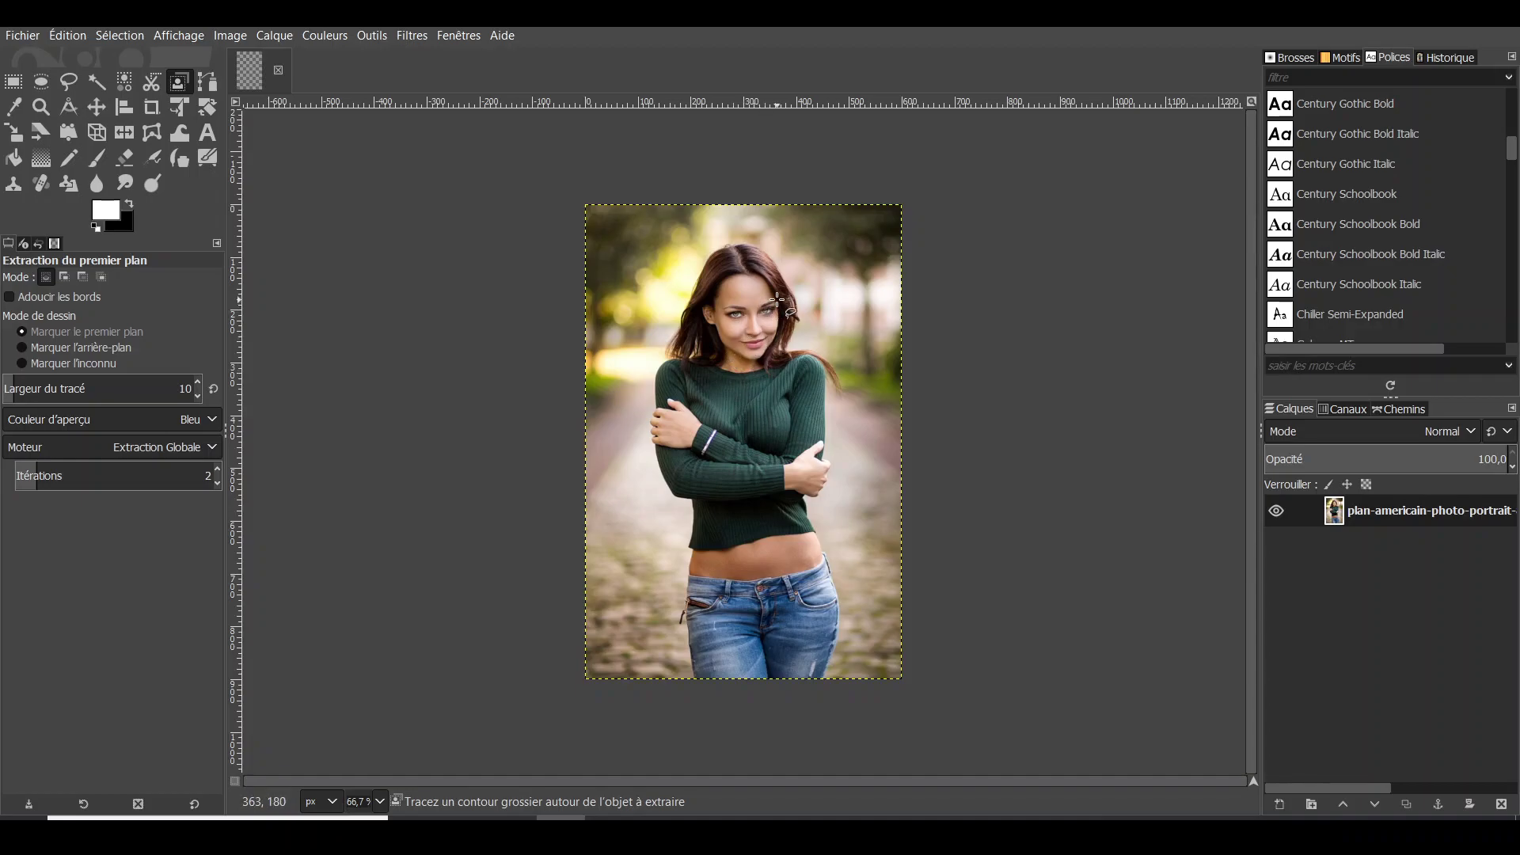
Step: Open the Filtres menu and reach its G'MIC-Qt… entry
scroll(777, 301, up, 1)
scroll(784, 285, up, 1)
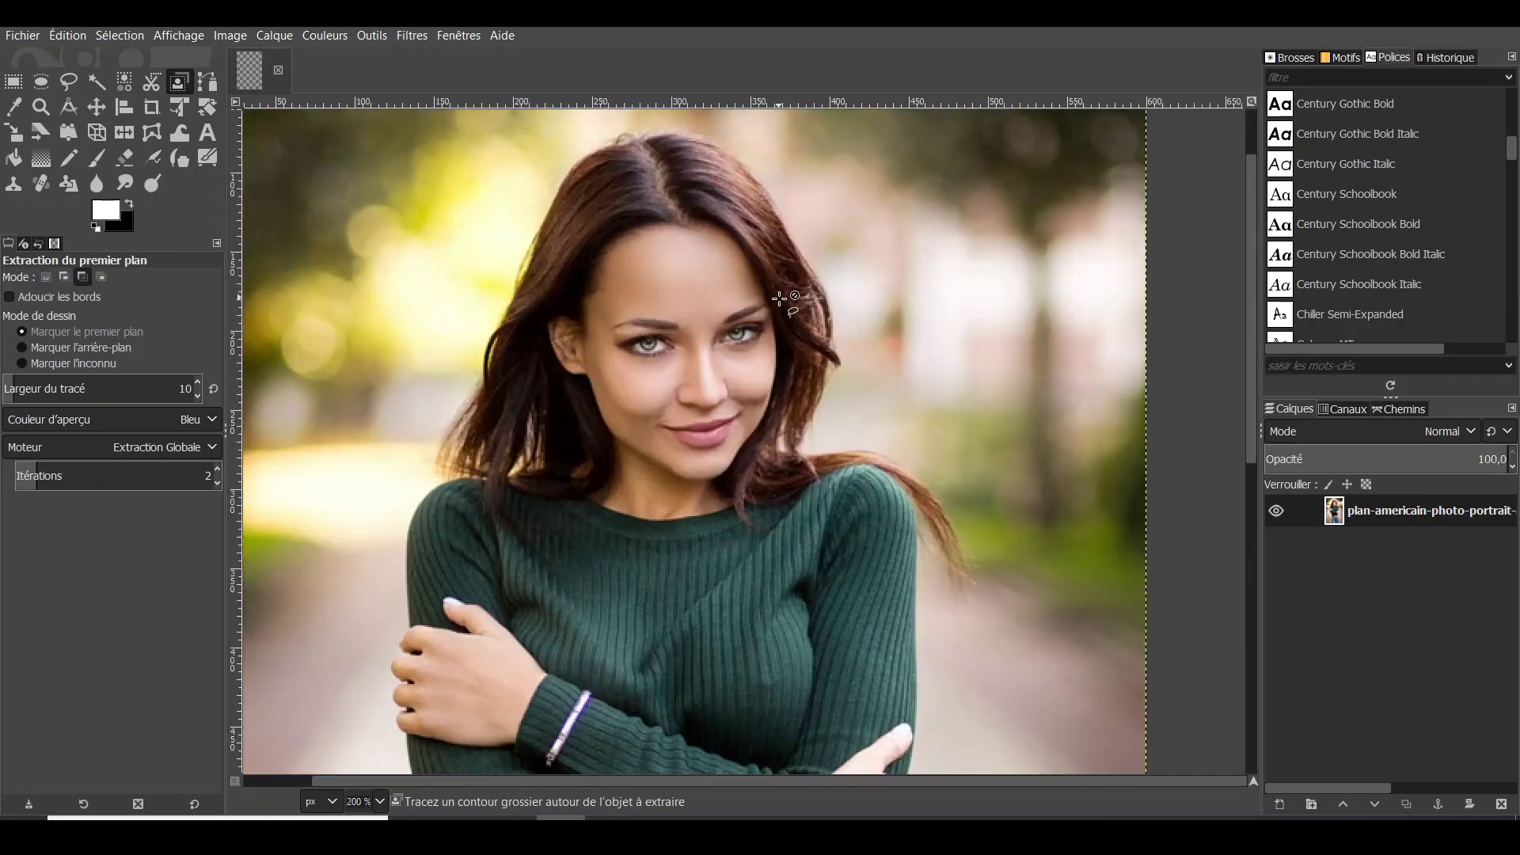
scroll(796, 265, up, 1)
scroll(803, 429, down, 1)
scroll(803, 429, down, 1)
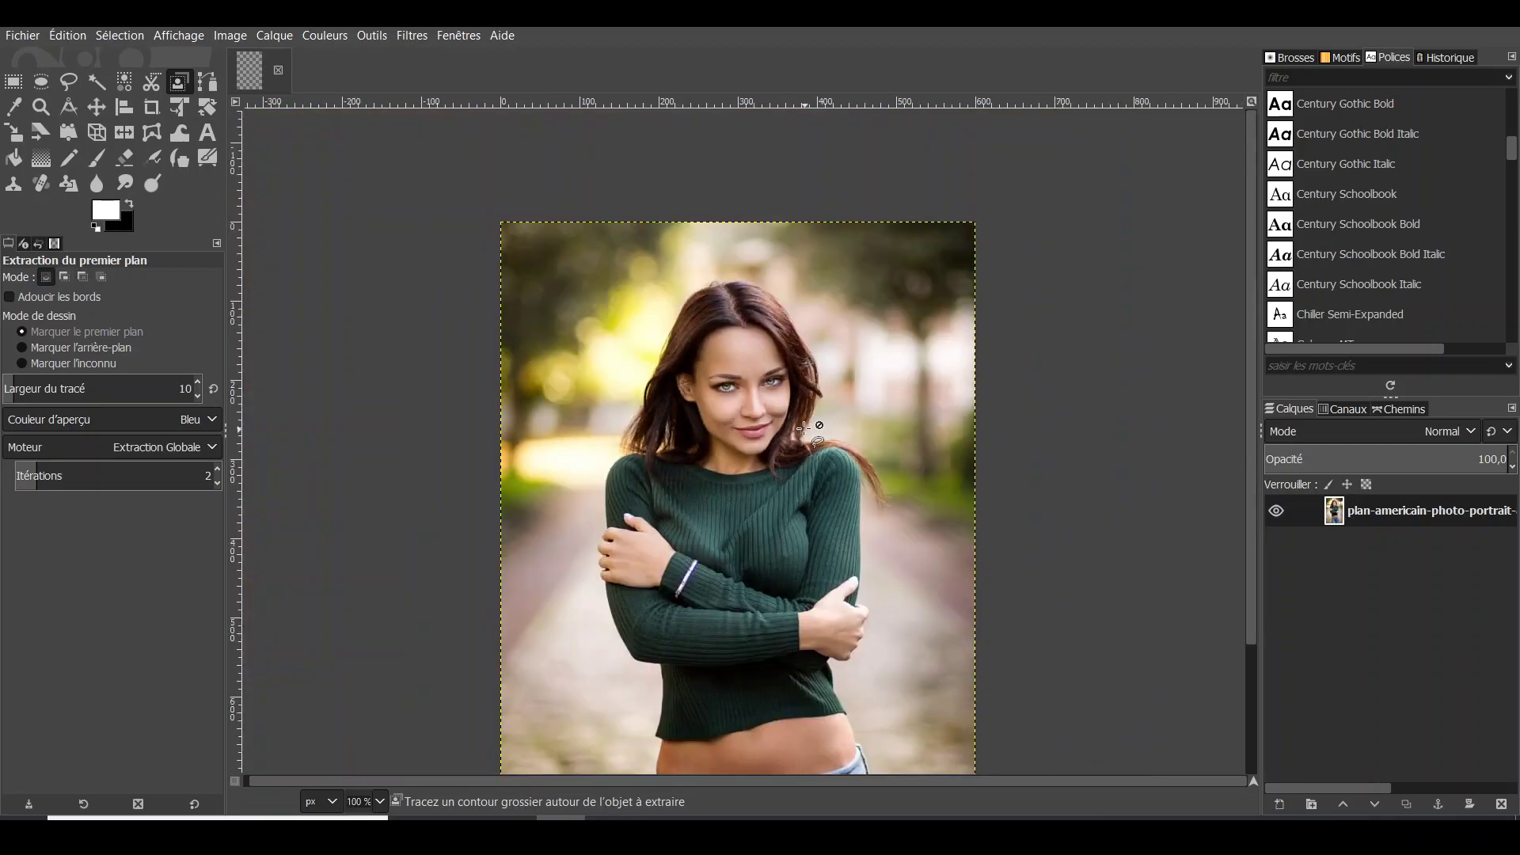
scroll(803, 429, down, 1)
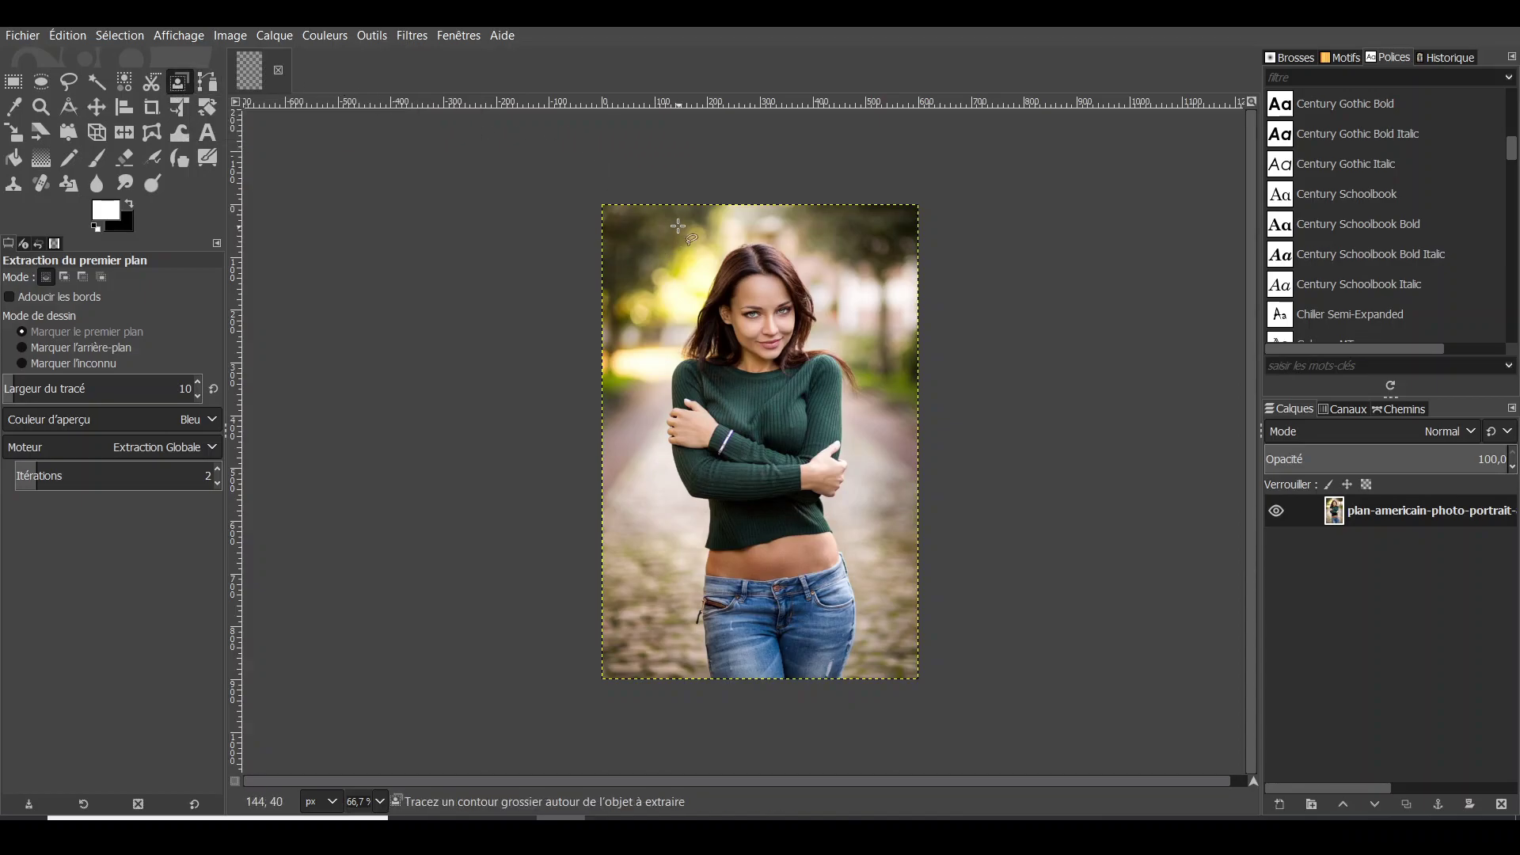
click(413, 35)
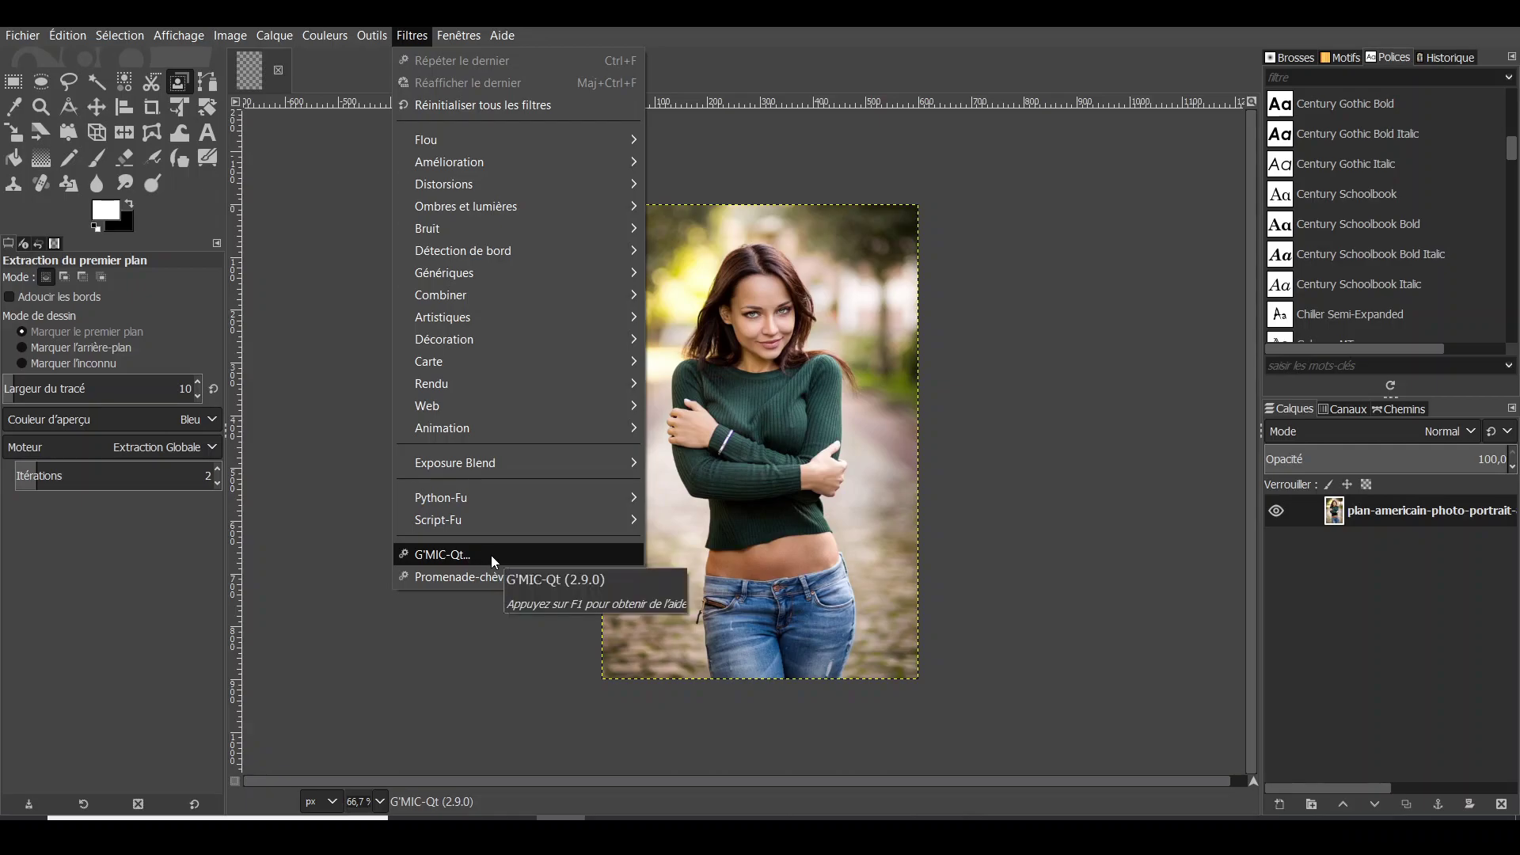
Step: Launch the G'MIC-Qt plug-in on the portrait photo
click(440, 555)
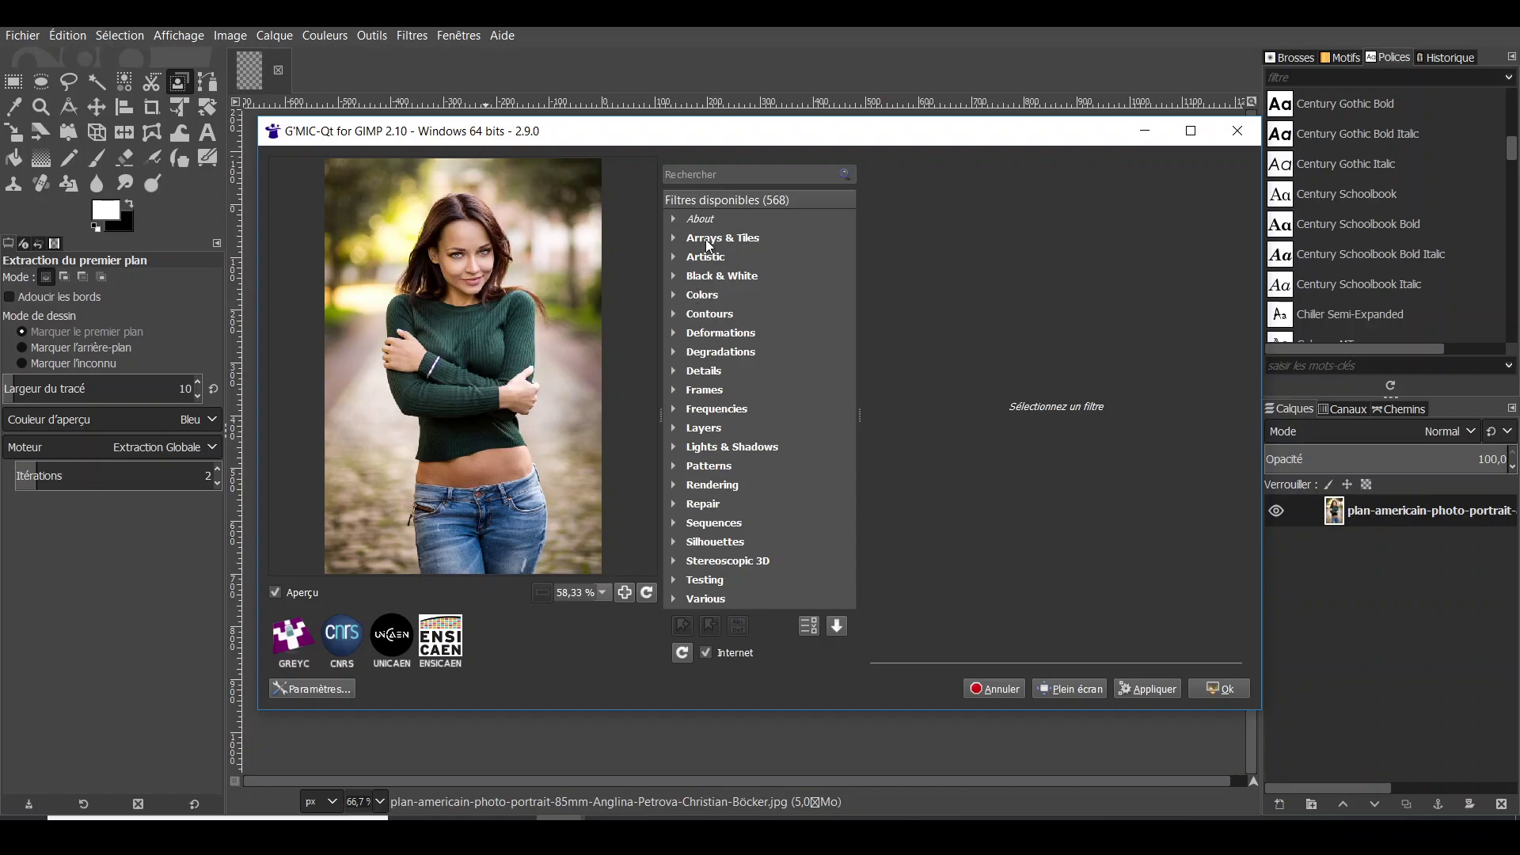
Step: Select the Extract Foreground [Interactive] filter under the Contours category
click(674, 315)
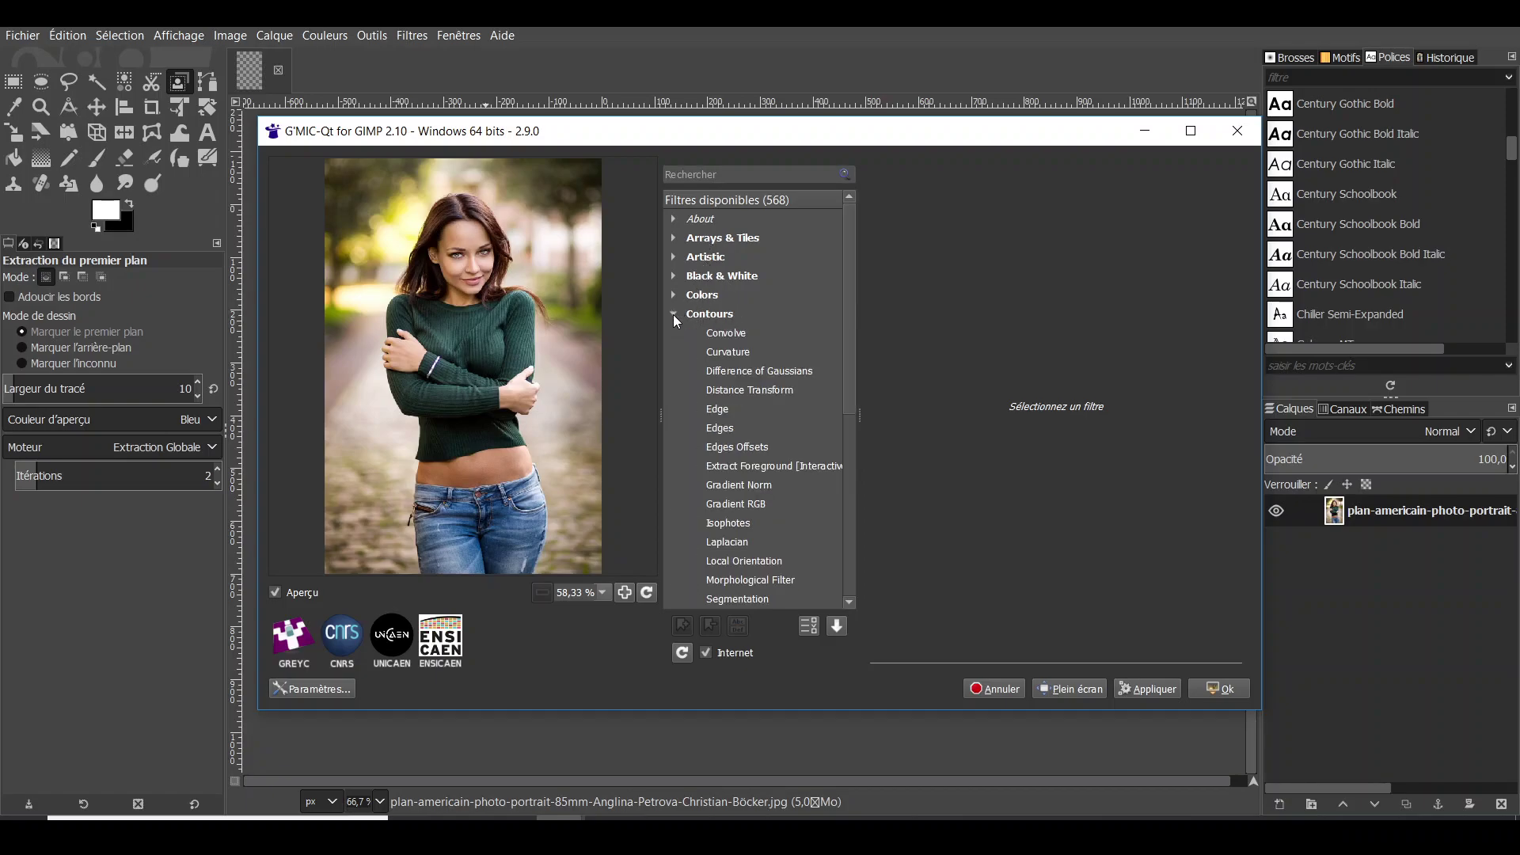
click(728, 472)
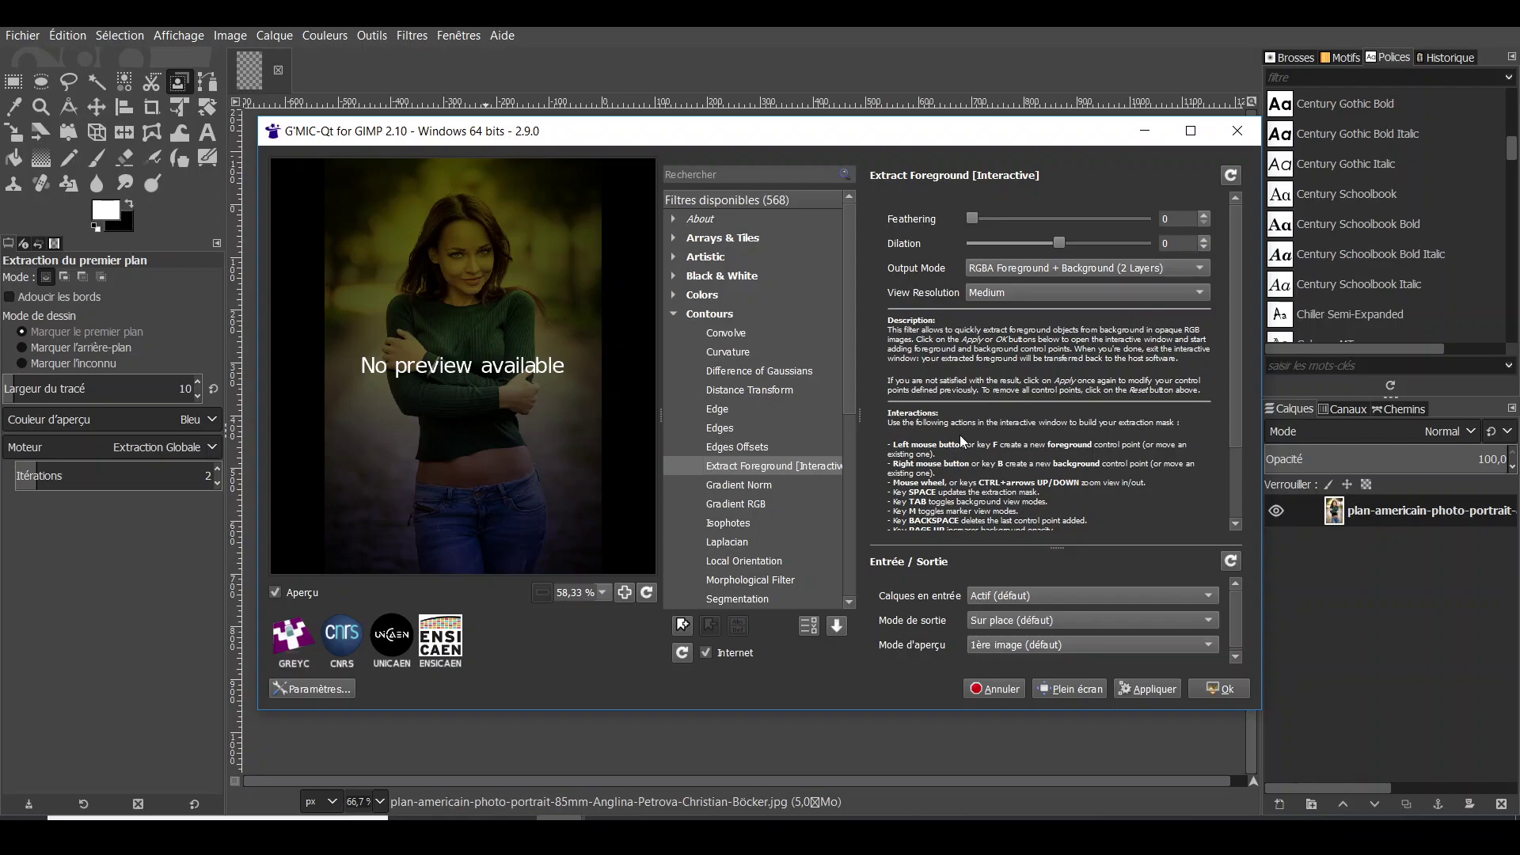
Step: Start the interactive extraction window and mark the woman's face and hair as foreground
click(1232, 689)
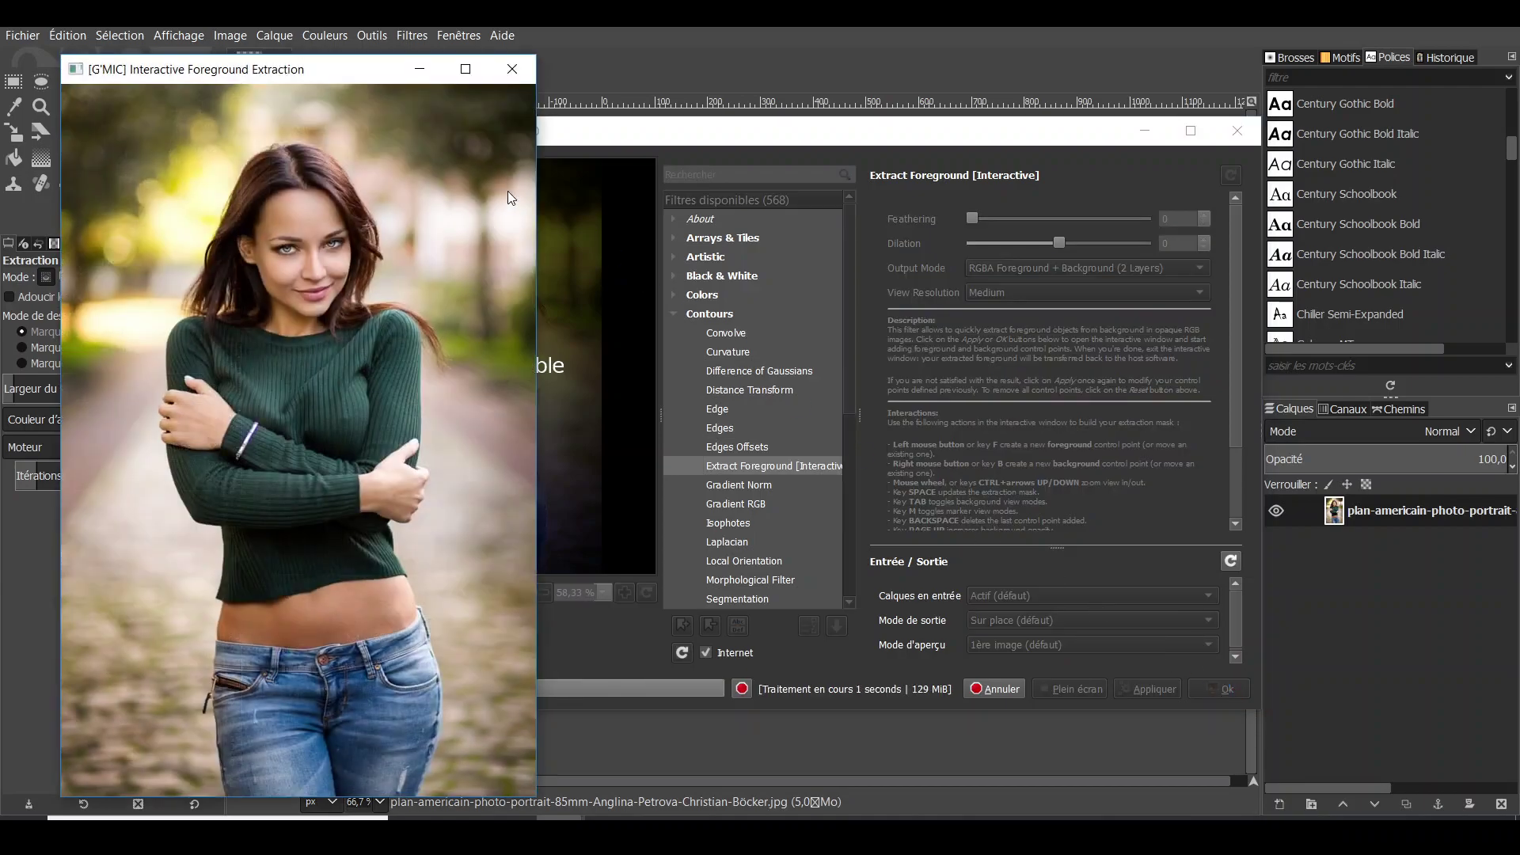
drag(325, 69, 586, 36)
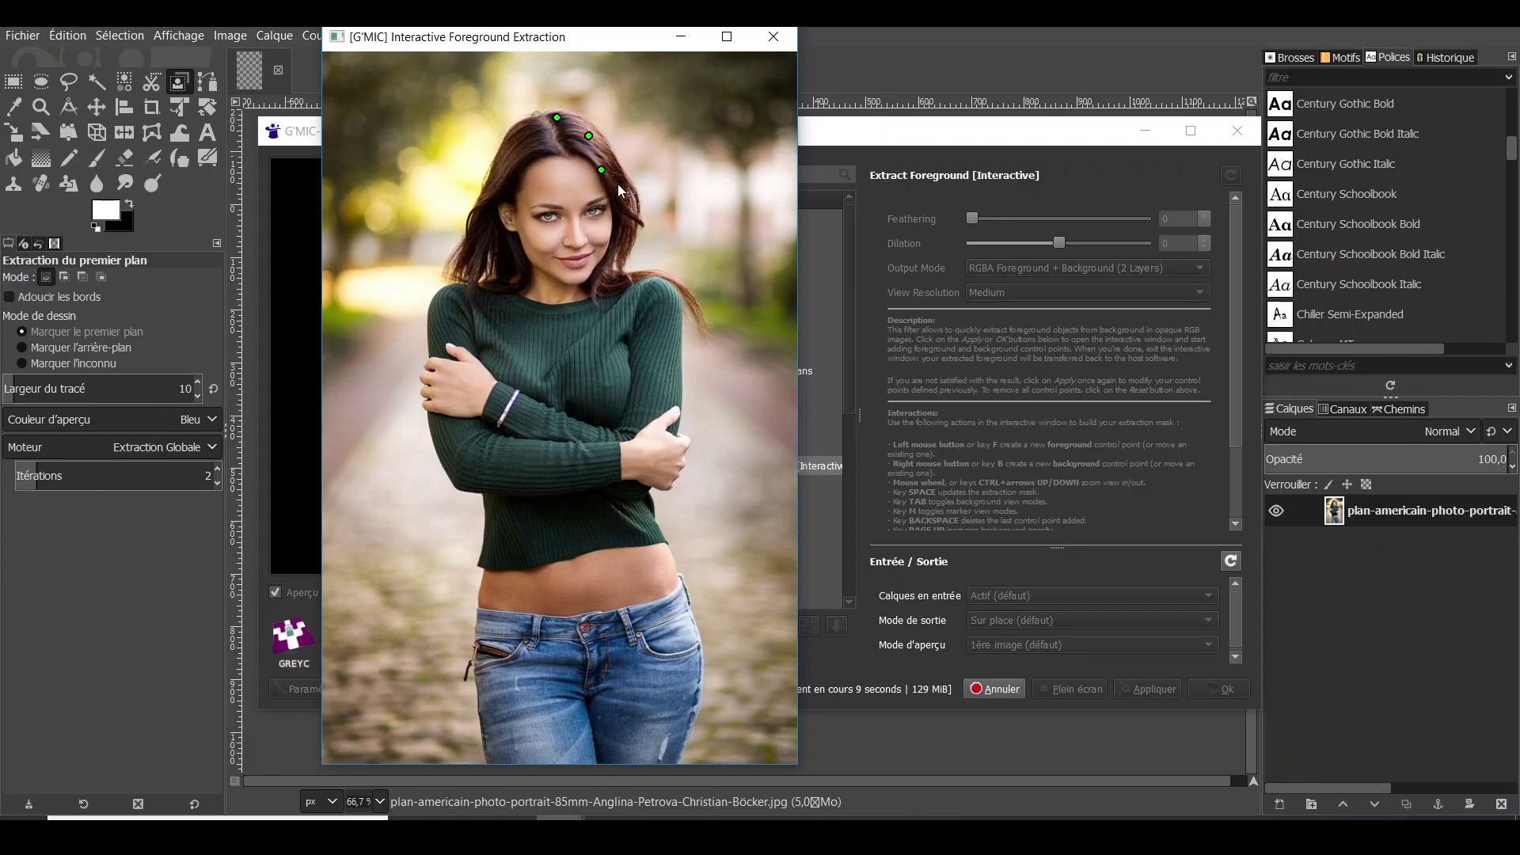
click(585, 247)
click(517, 134)
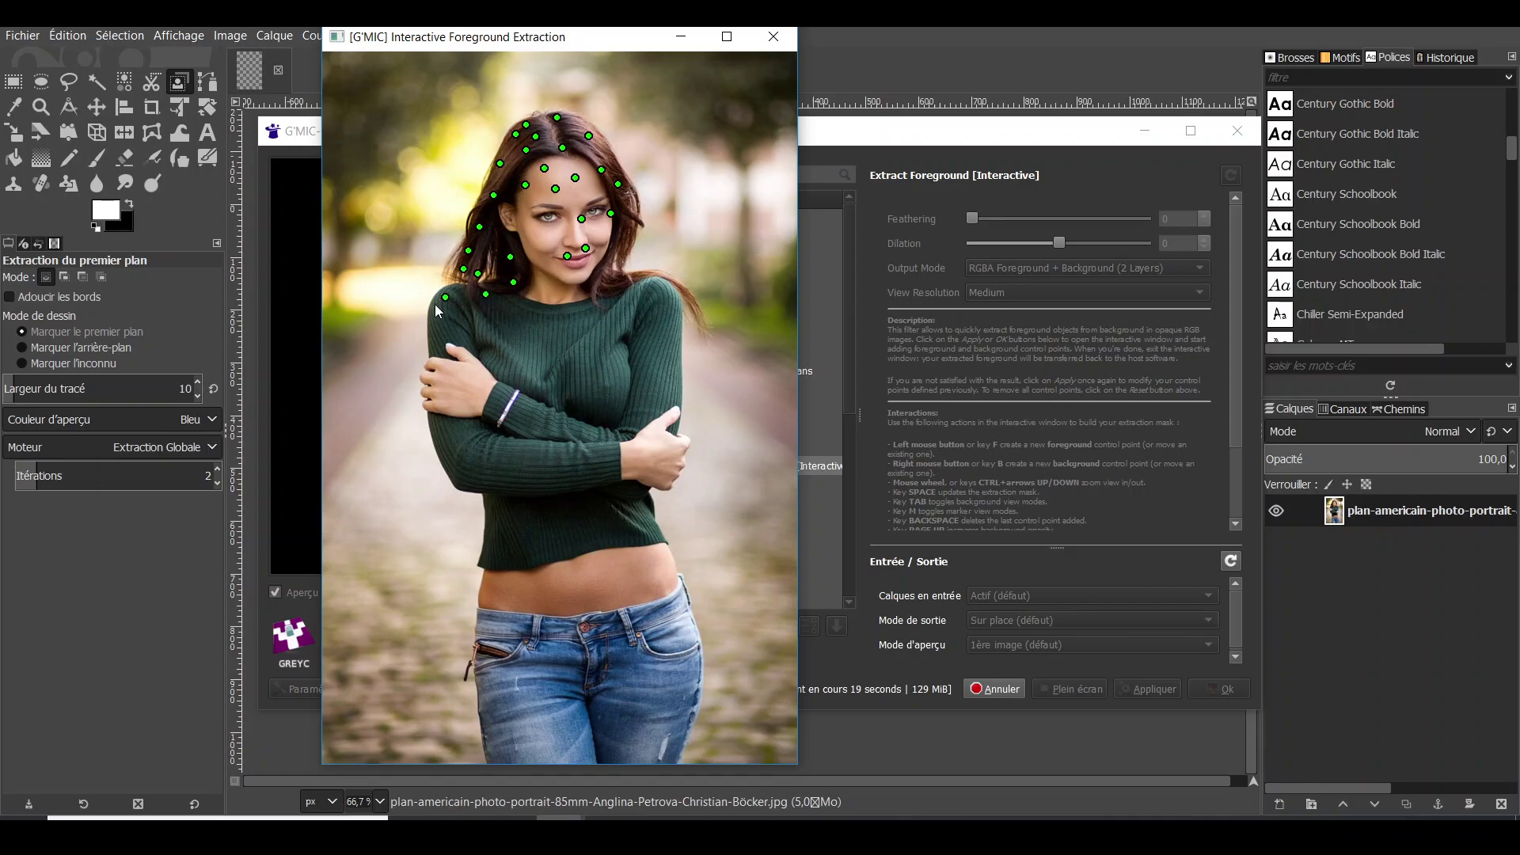
Step: Add foreground points on her left hand, left arm edge, left waist and jeans edge
click(435, 351)
click(435, 395)
click(426, 378)
click(456, 478)
click(471, 484)
click(486, 580)
click(482, 616)
click(488, 725)
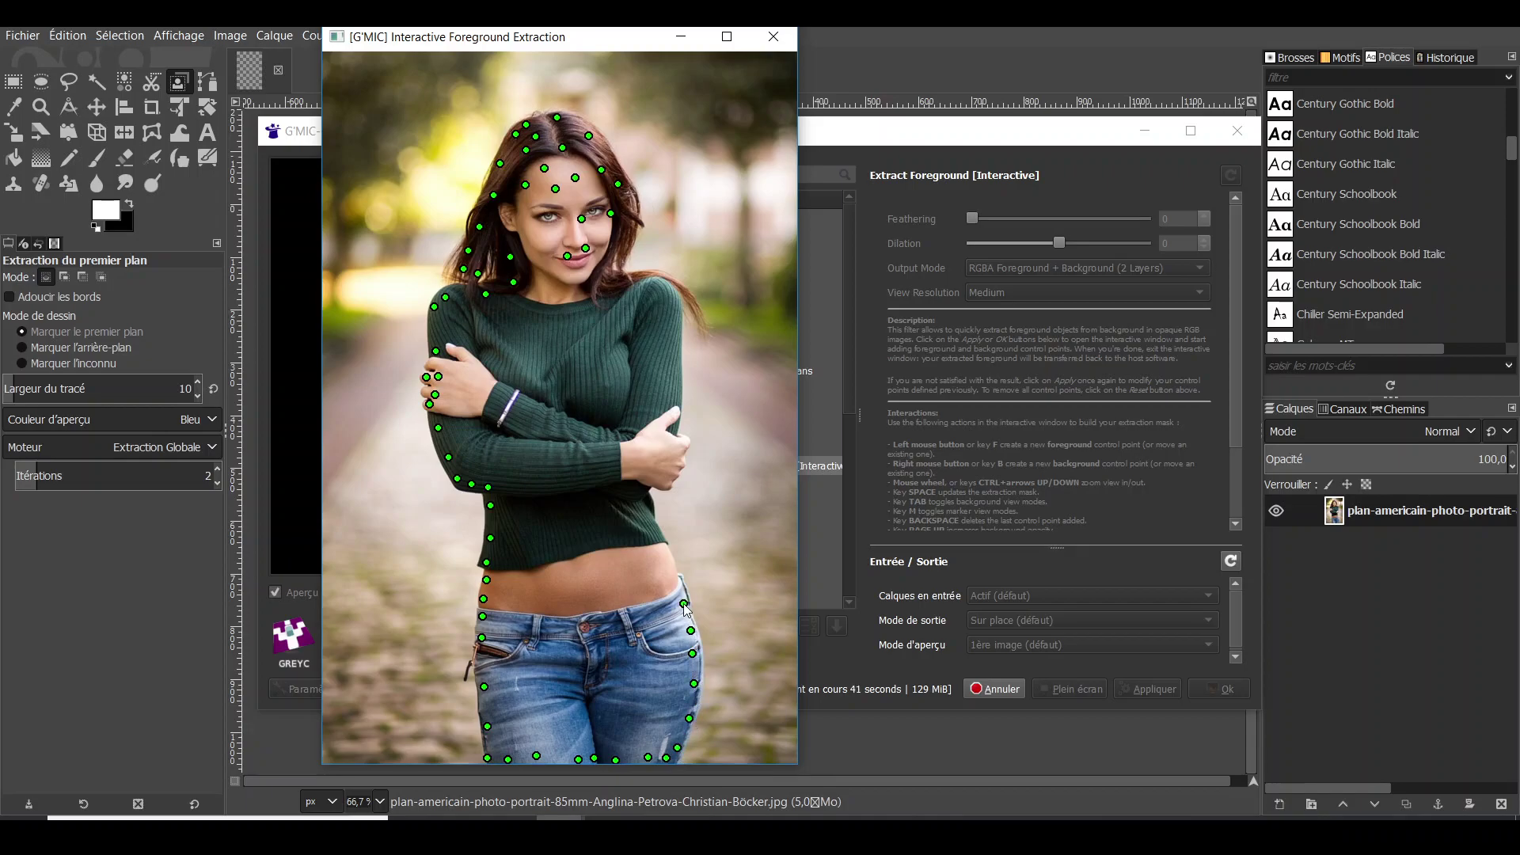
Step: Add foreground points on her bare stomach and right hand
click(595, 594)
click(538, 603)
click(672, 451)
click(674, 478)
click(666, 486)
click(671, 420)
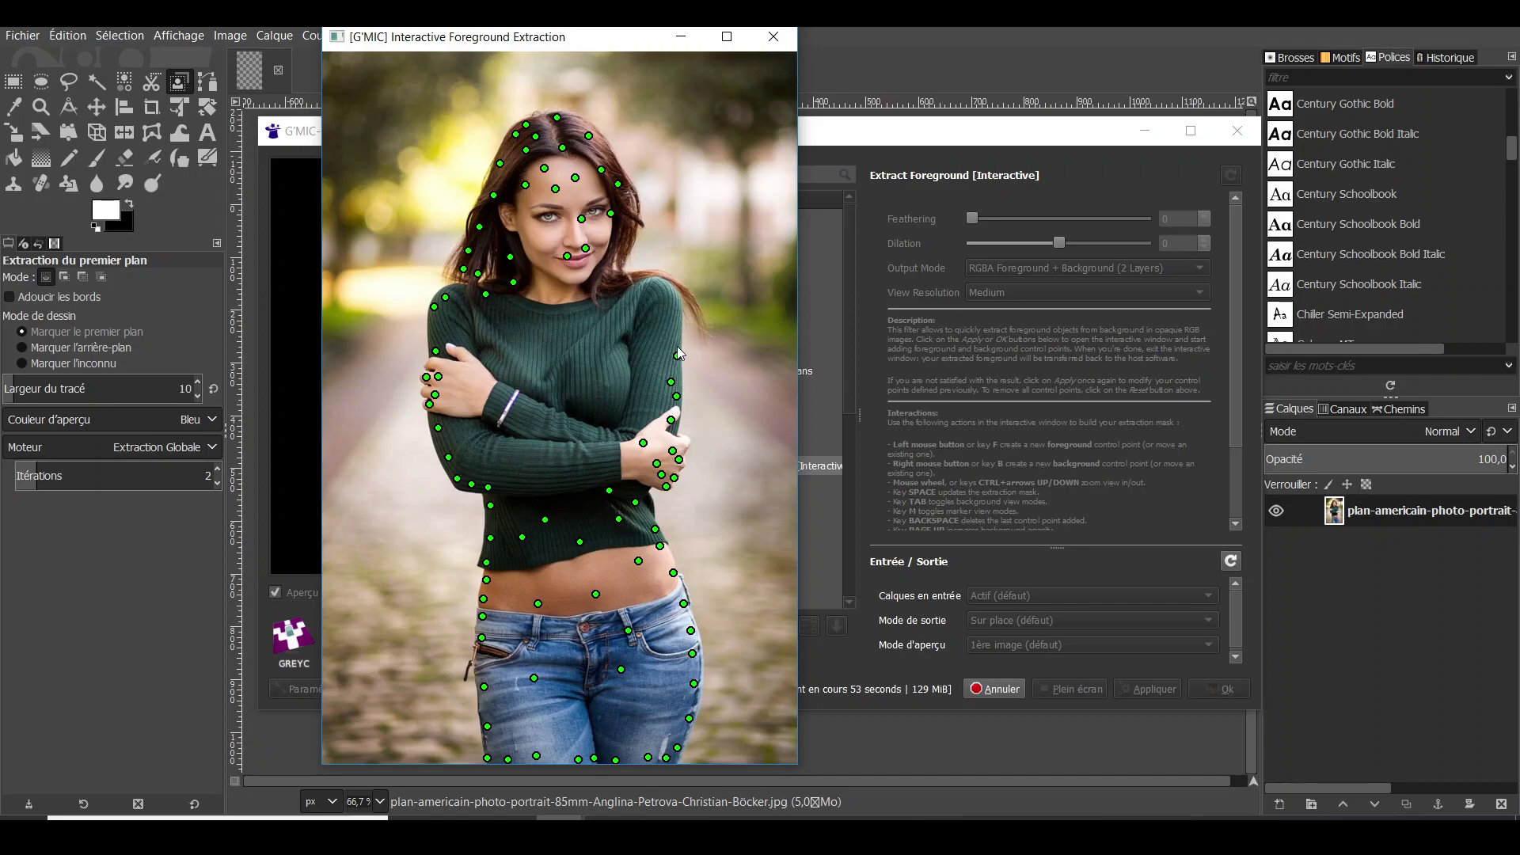
Step: Add foreground points on her right shoulder, sweater neckline, neck and sweater
click(662, 284)
click(608, 293)
click(633, 276)
click(645, 274)
click(602, 275)
click(604, 268)
click(619, 238)
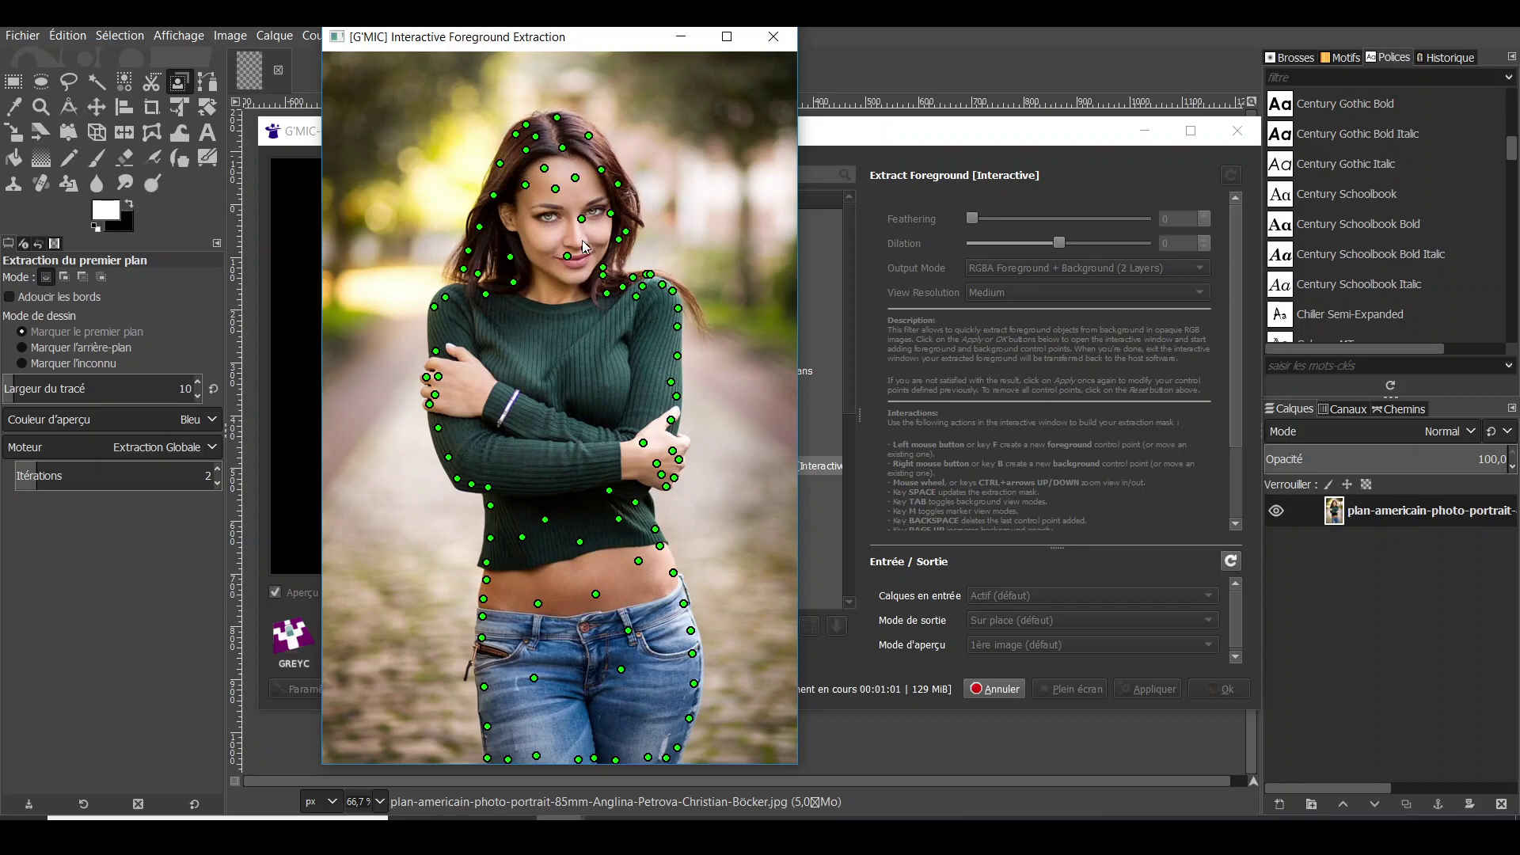
click(565, 343)
click(612, 325)
Step: Add background points right of the hair, beside the legs, and left of the waist and arm
right_click(696, 139)
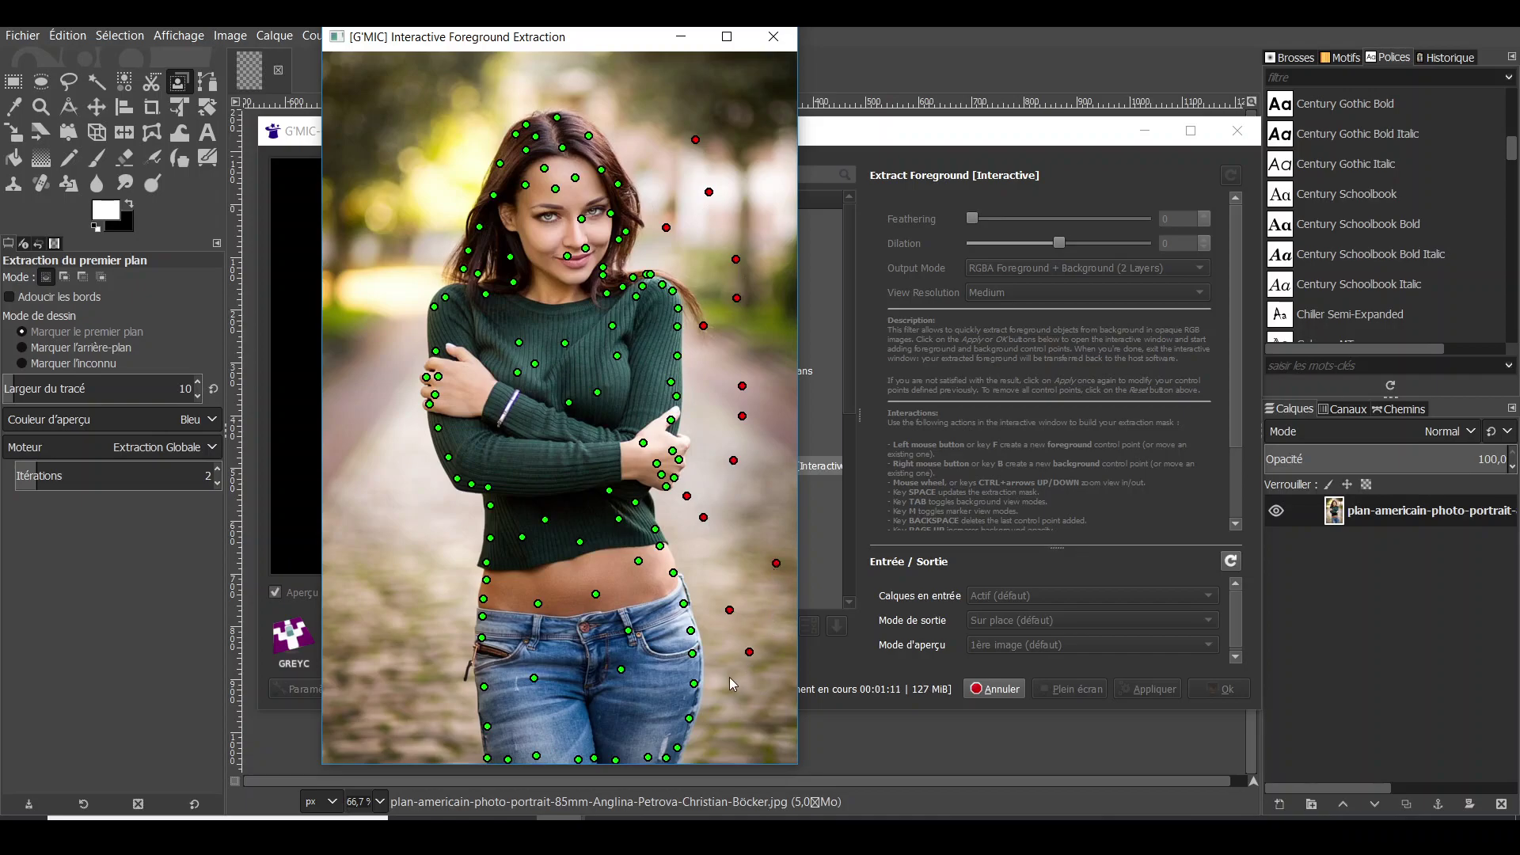
right_click(727, 721)
right_click(761, 748)
right_click(451, 721)
right_click(402, 750)
right_click(455, 608)
right_click(435, 552)
right_click(442, 515)
right_click(381, 463)
right_click(402, 410)
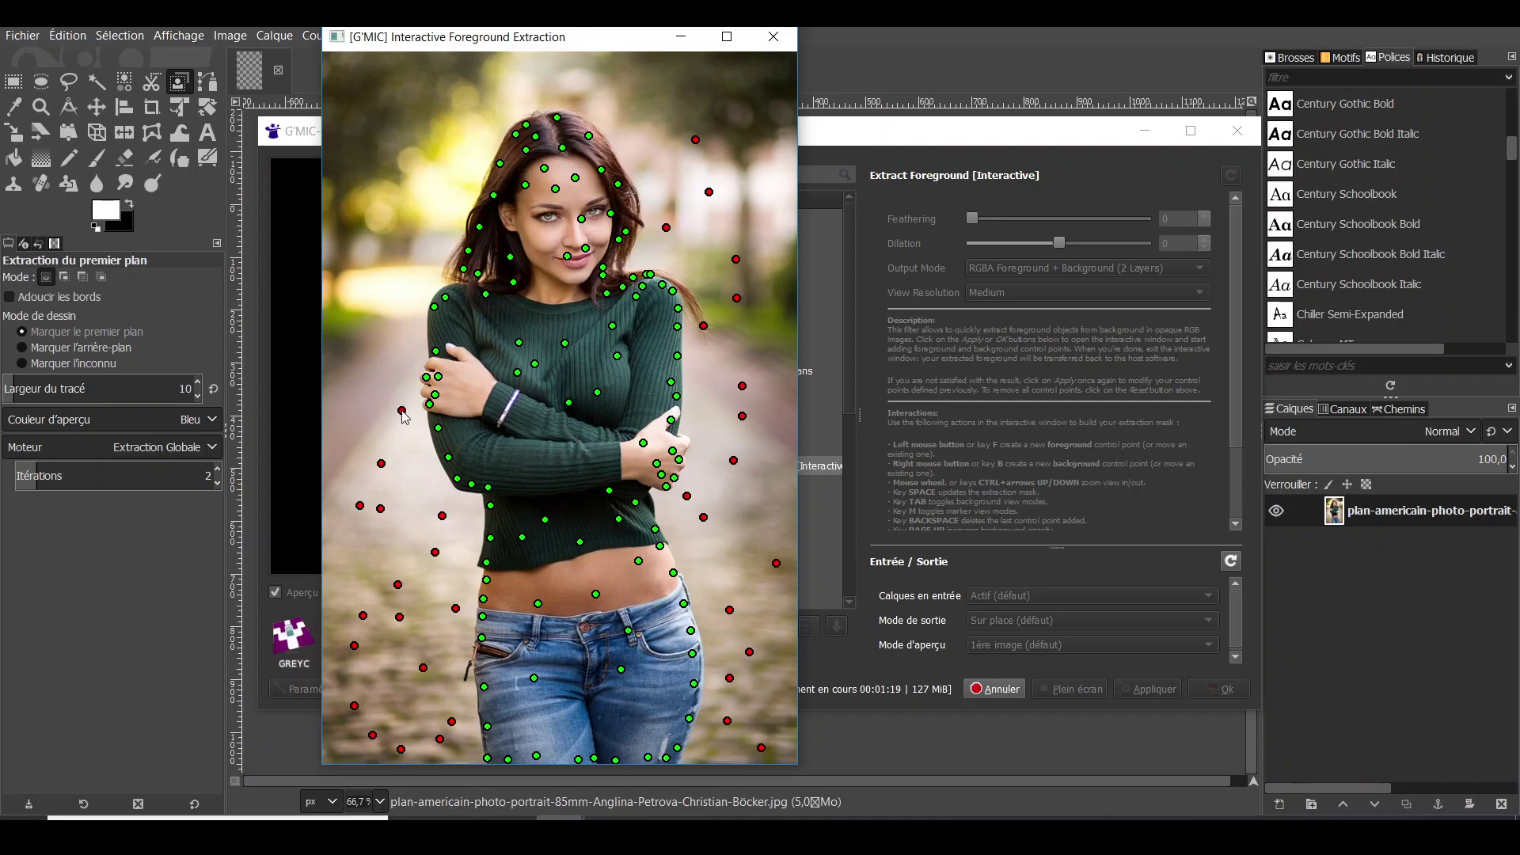
right_click(368, 371)
Step: Add background points left of the hair, above the shoulder and hair, and in the upper-left scenery
right_click(402, 304)
right_click(358, 258)
right_click(394, 234)
right_click(434, 235)
right_click(464, 182)
right_click(482, 107)
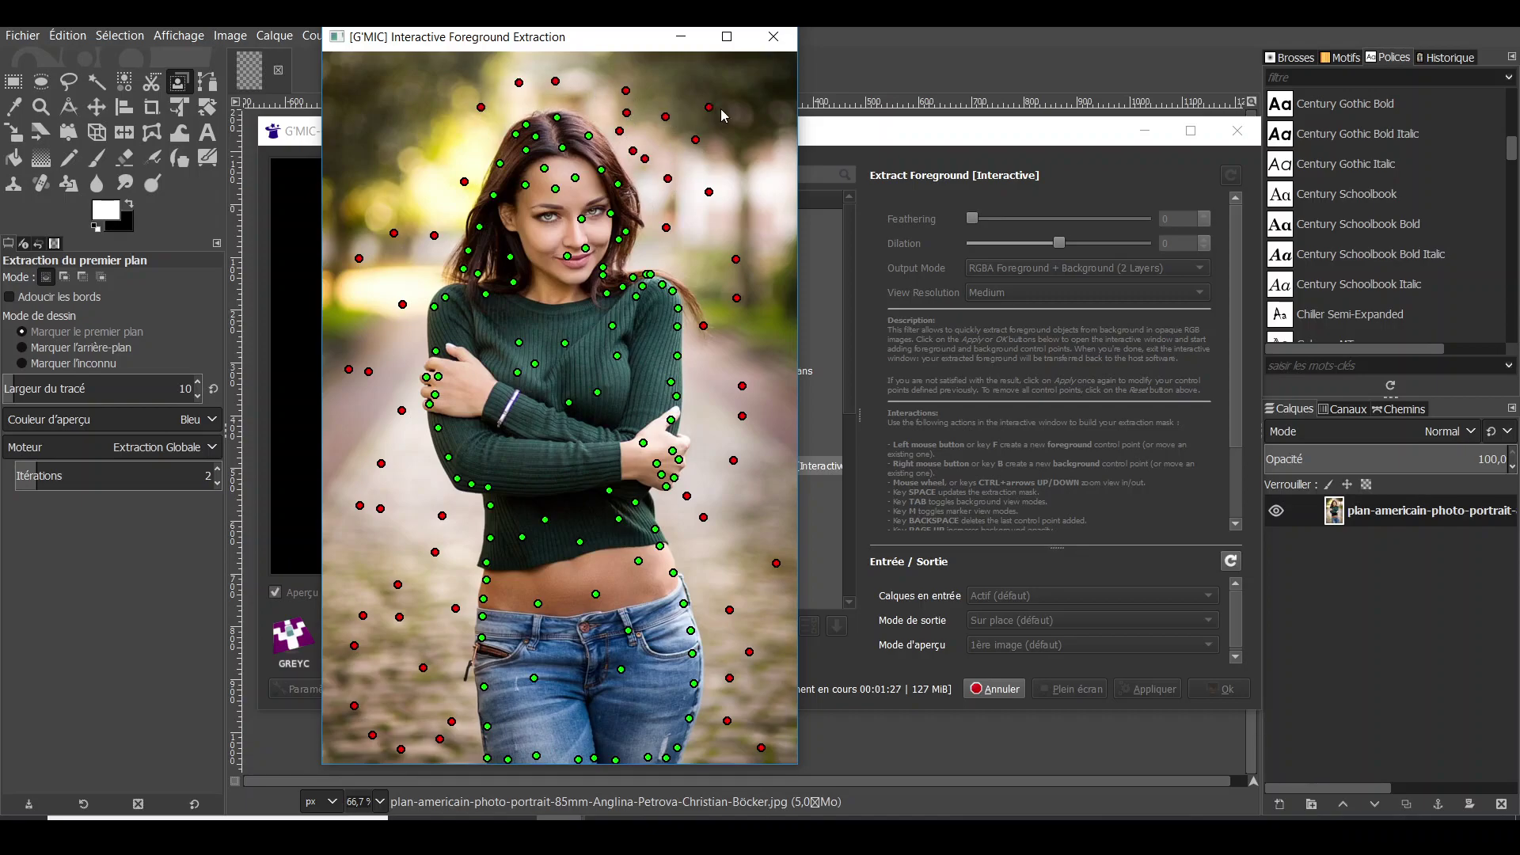
right_click(408, 100)
right_click(399, 153)
Step: Update the extraction mask, then apply the cut-out to GIMP as a new layer
key(space)
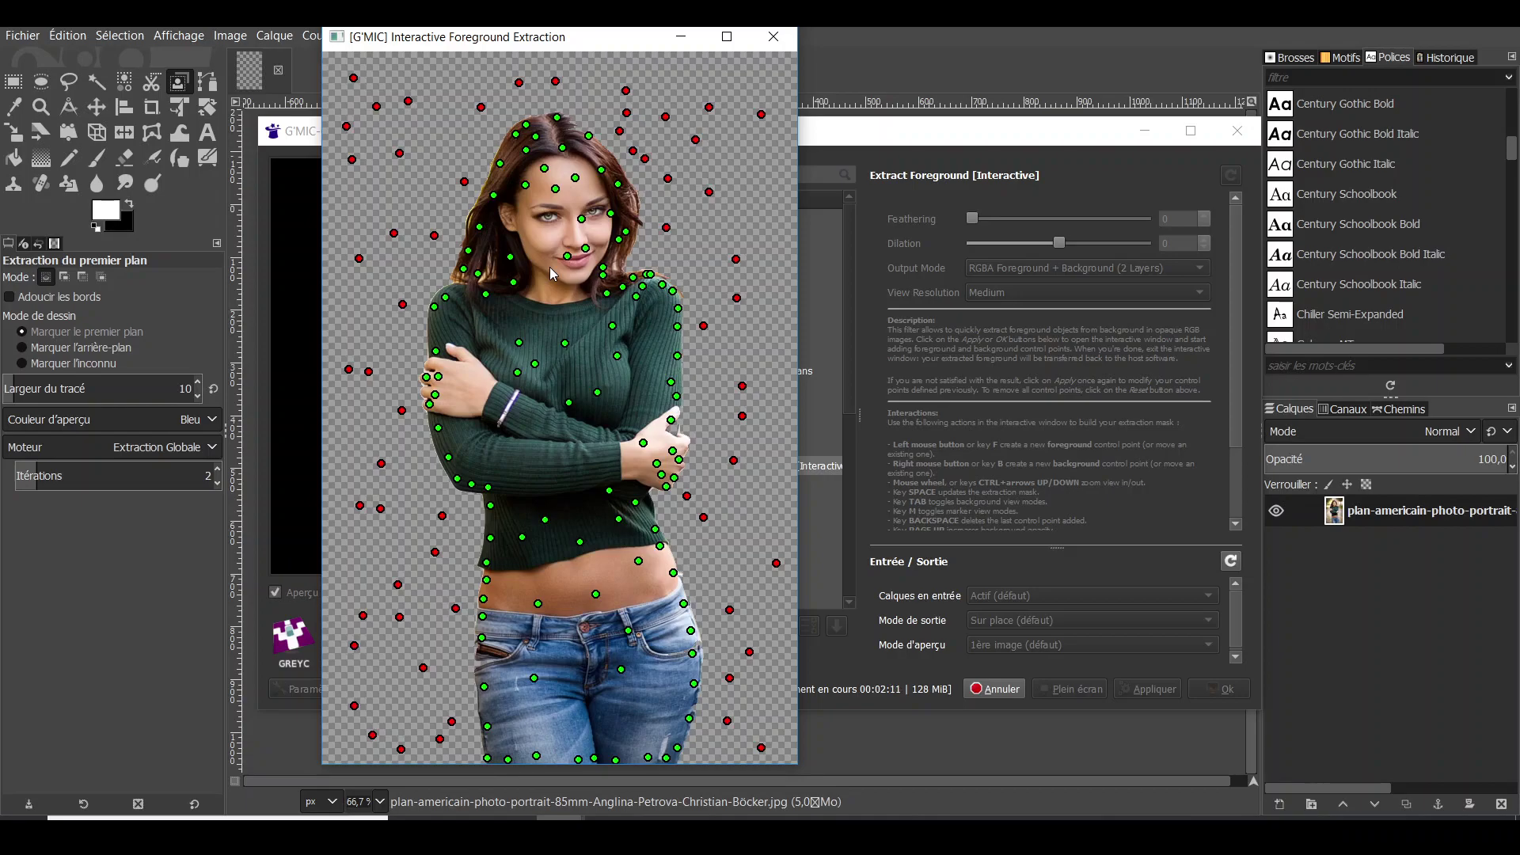
key(Return)
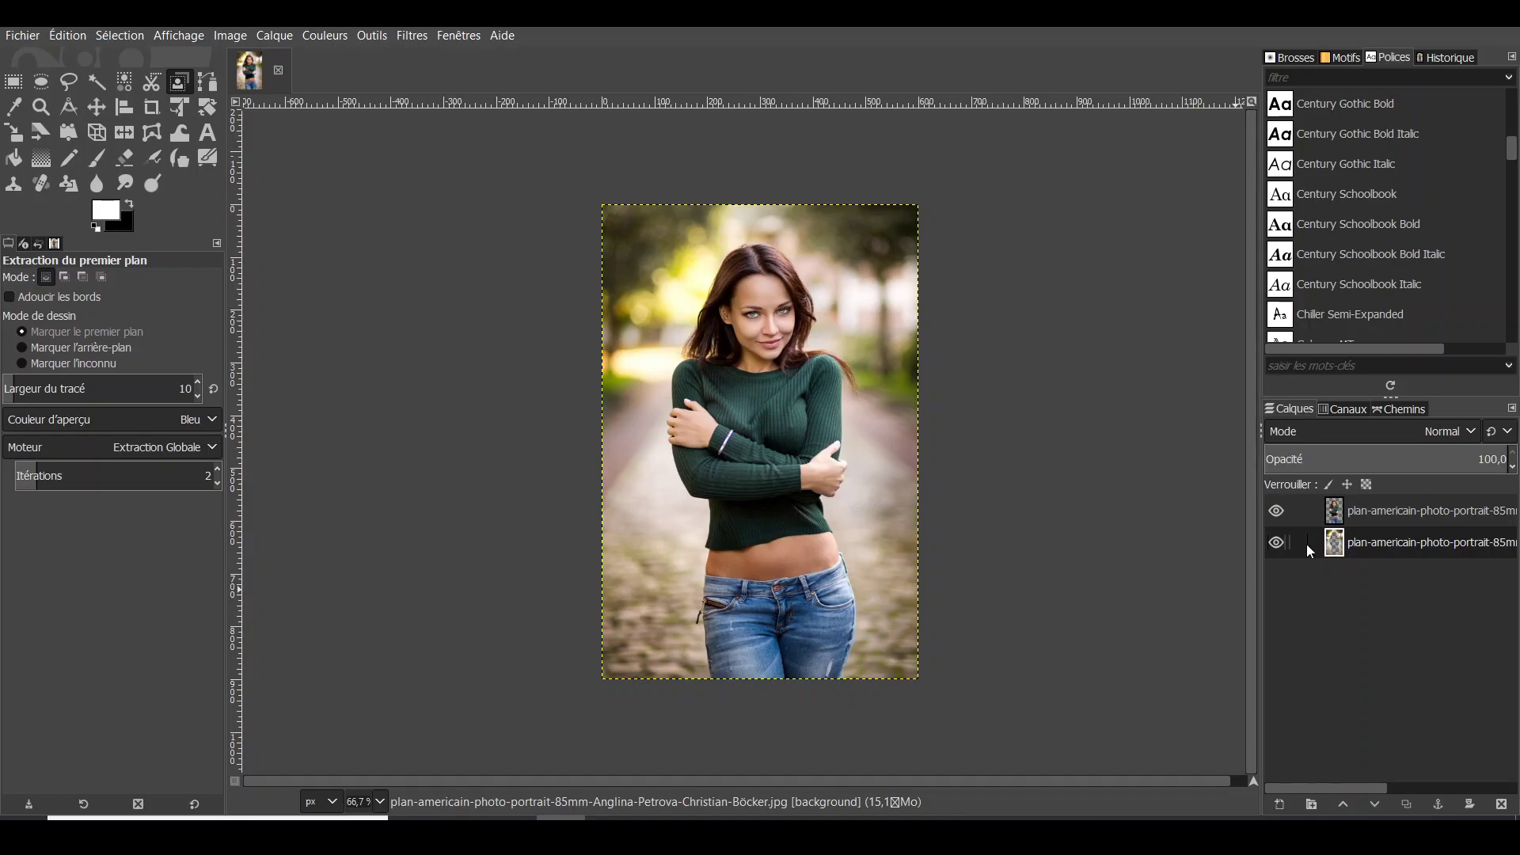
Step: Hide the original photo layer and zoom in to check the cut-out's edges
click(1277, 543)
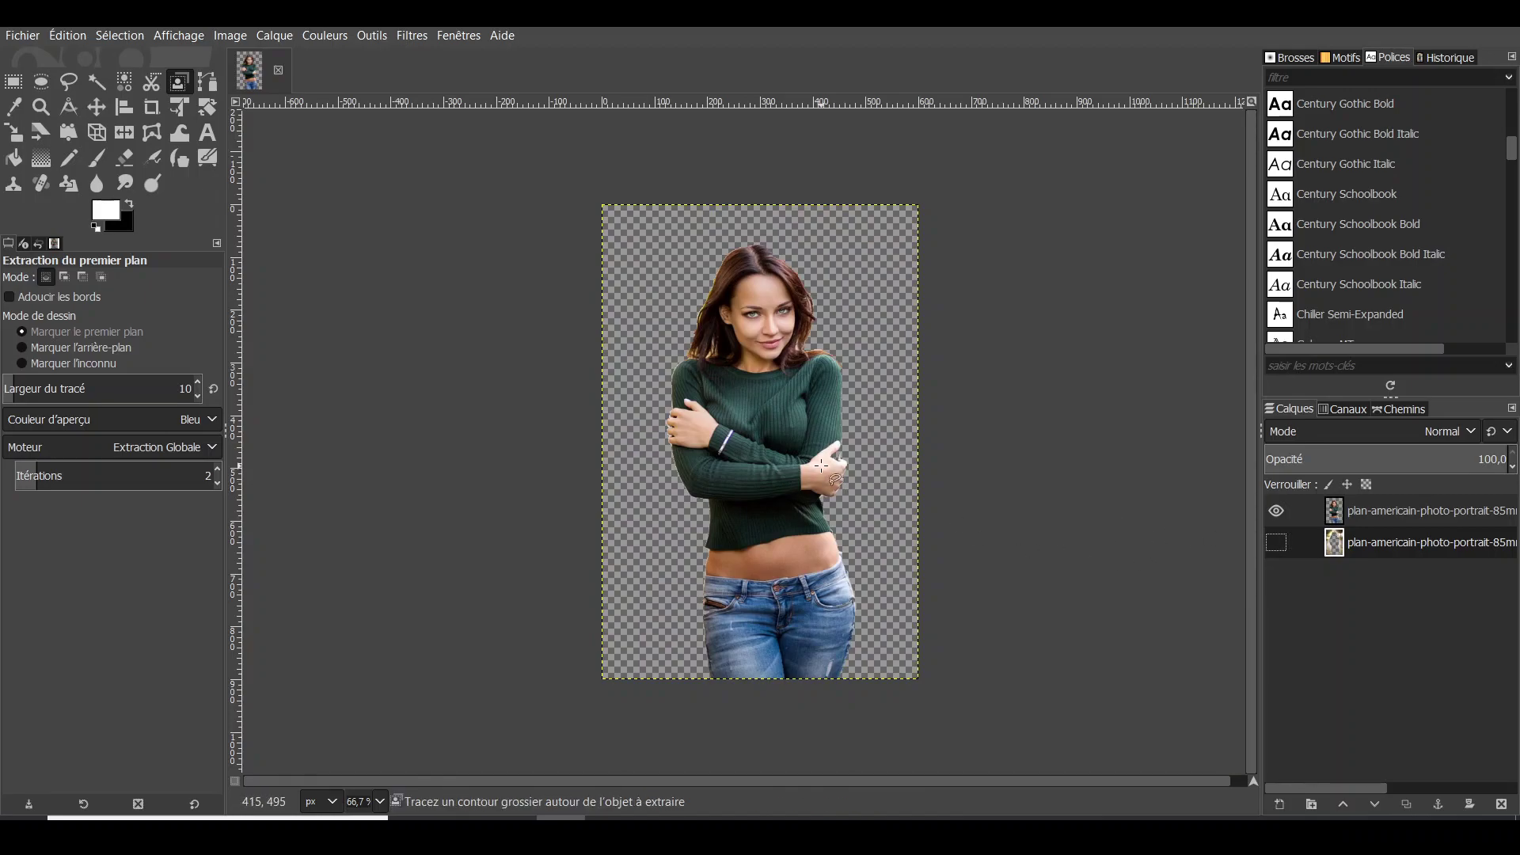
scroll(821, 466, up, 2)
scroll(821, 466, up, 2)
scroll(821, 465, up, 3)
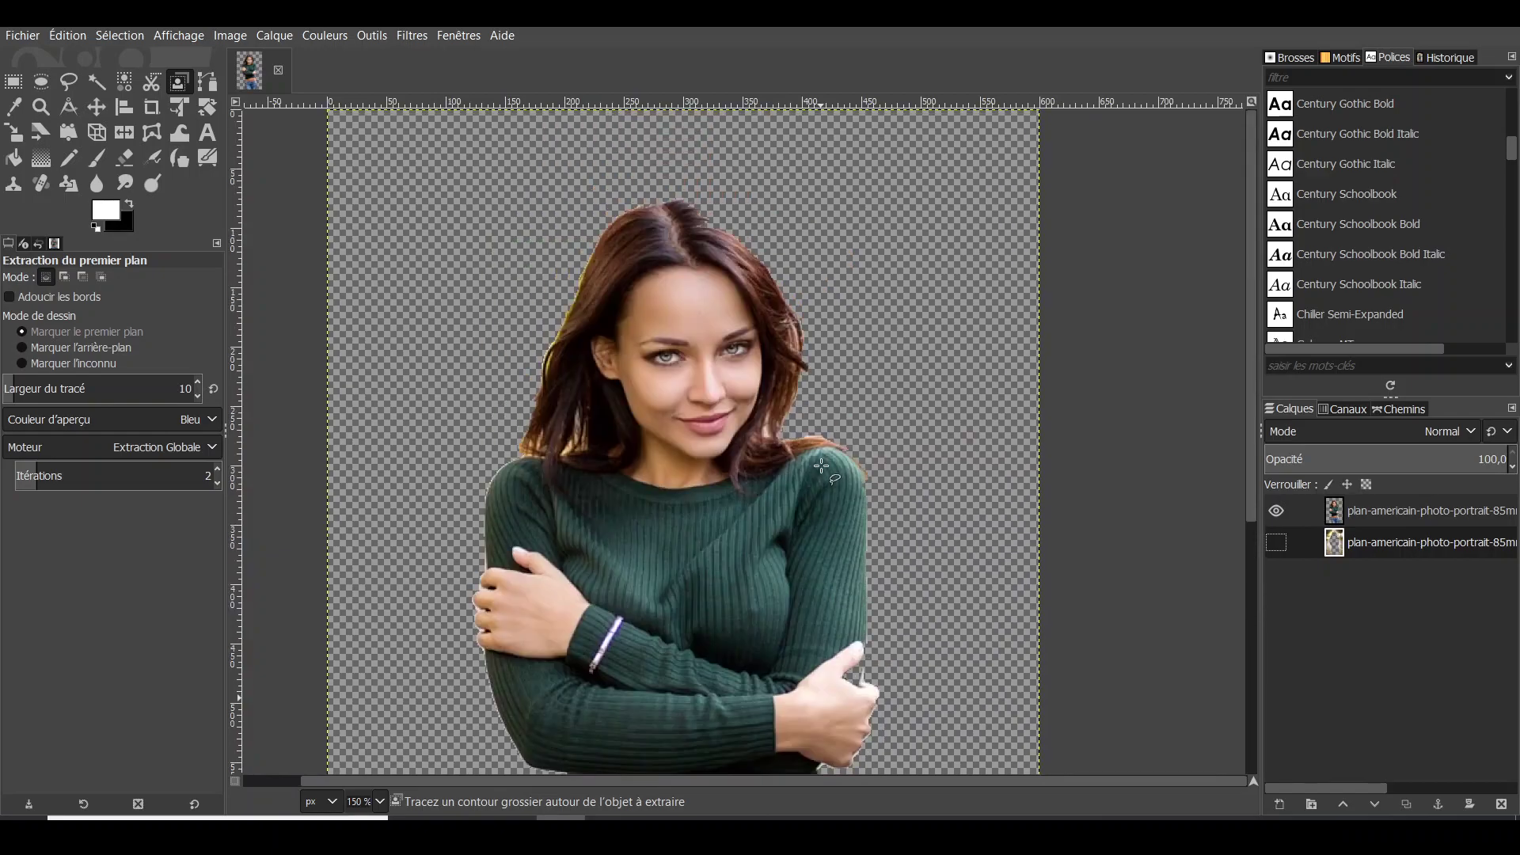
scroll(821, 465, down, 5)
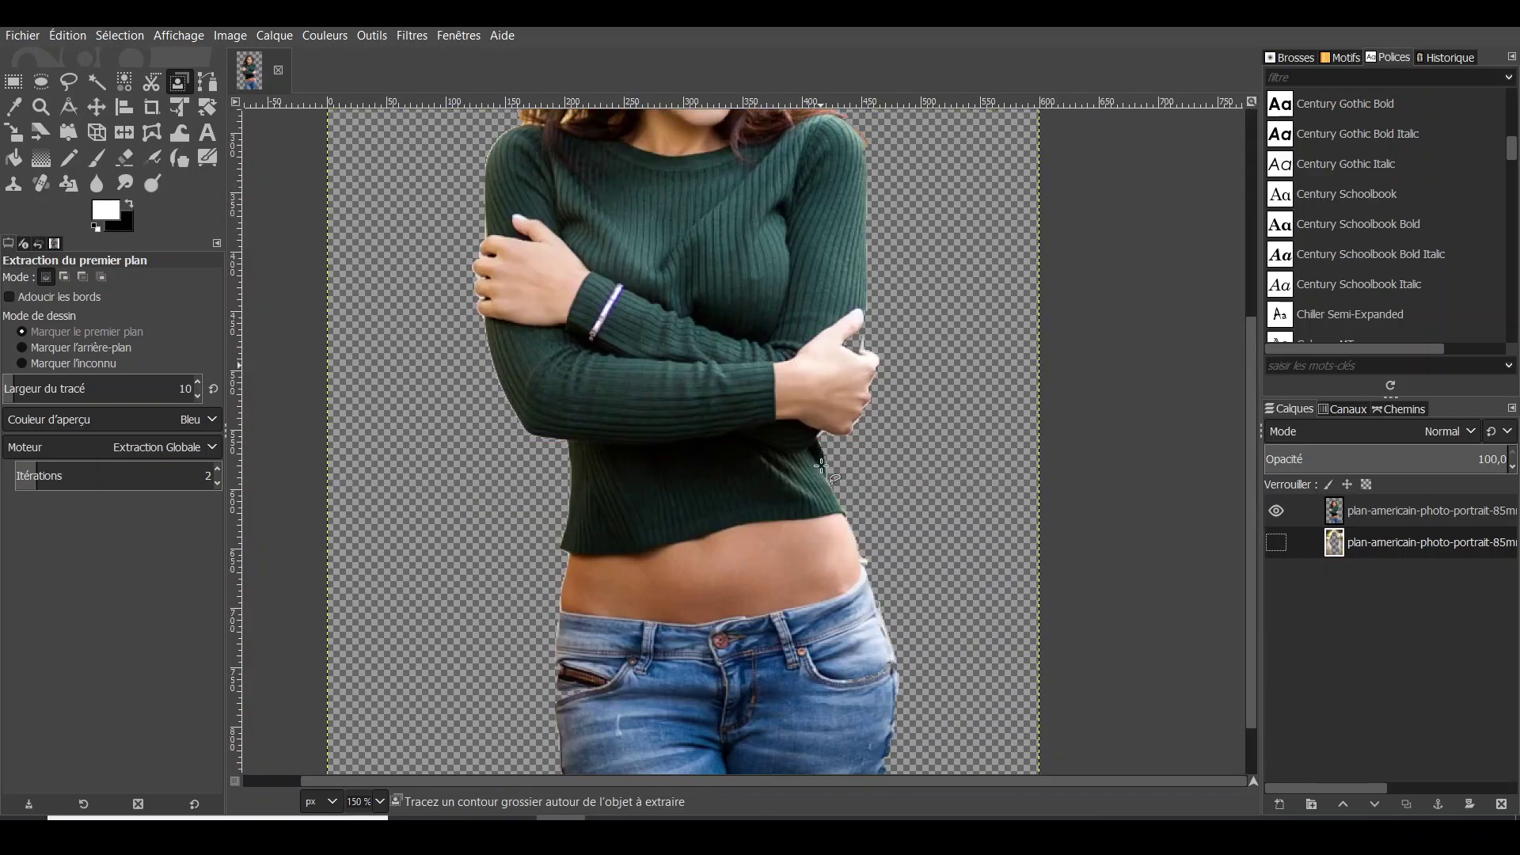
scroll(821, 466, down, 1)
scroll(819, 500, up, 6)
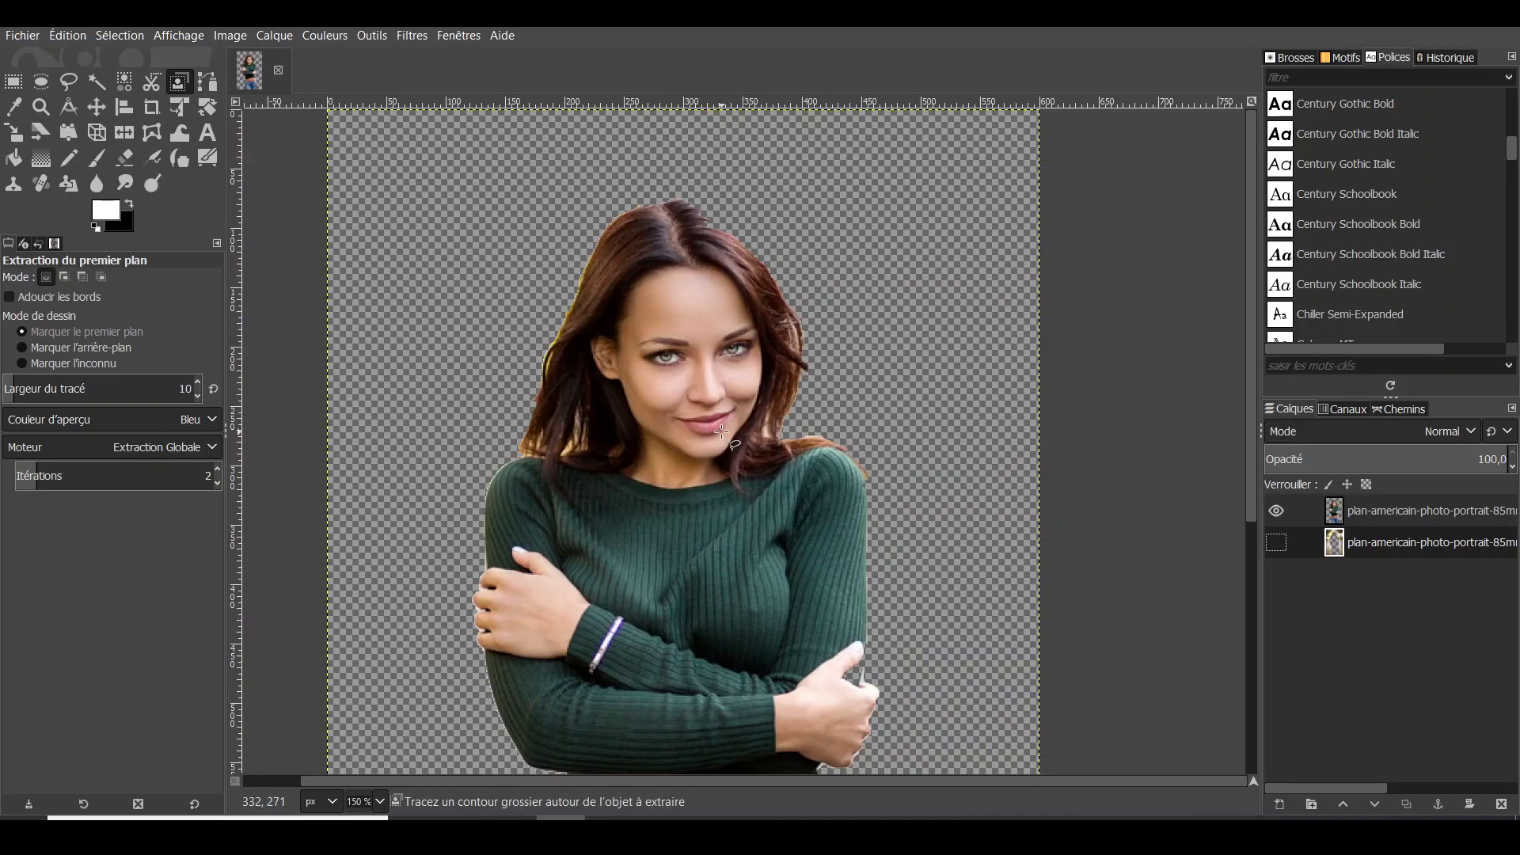
ctrl+scroll(721, 432, down, 2)
scroll(722, 432, down, 2)
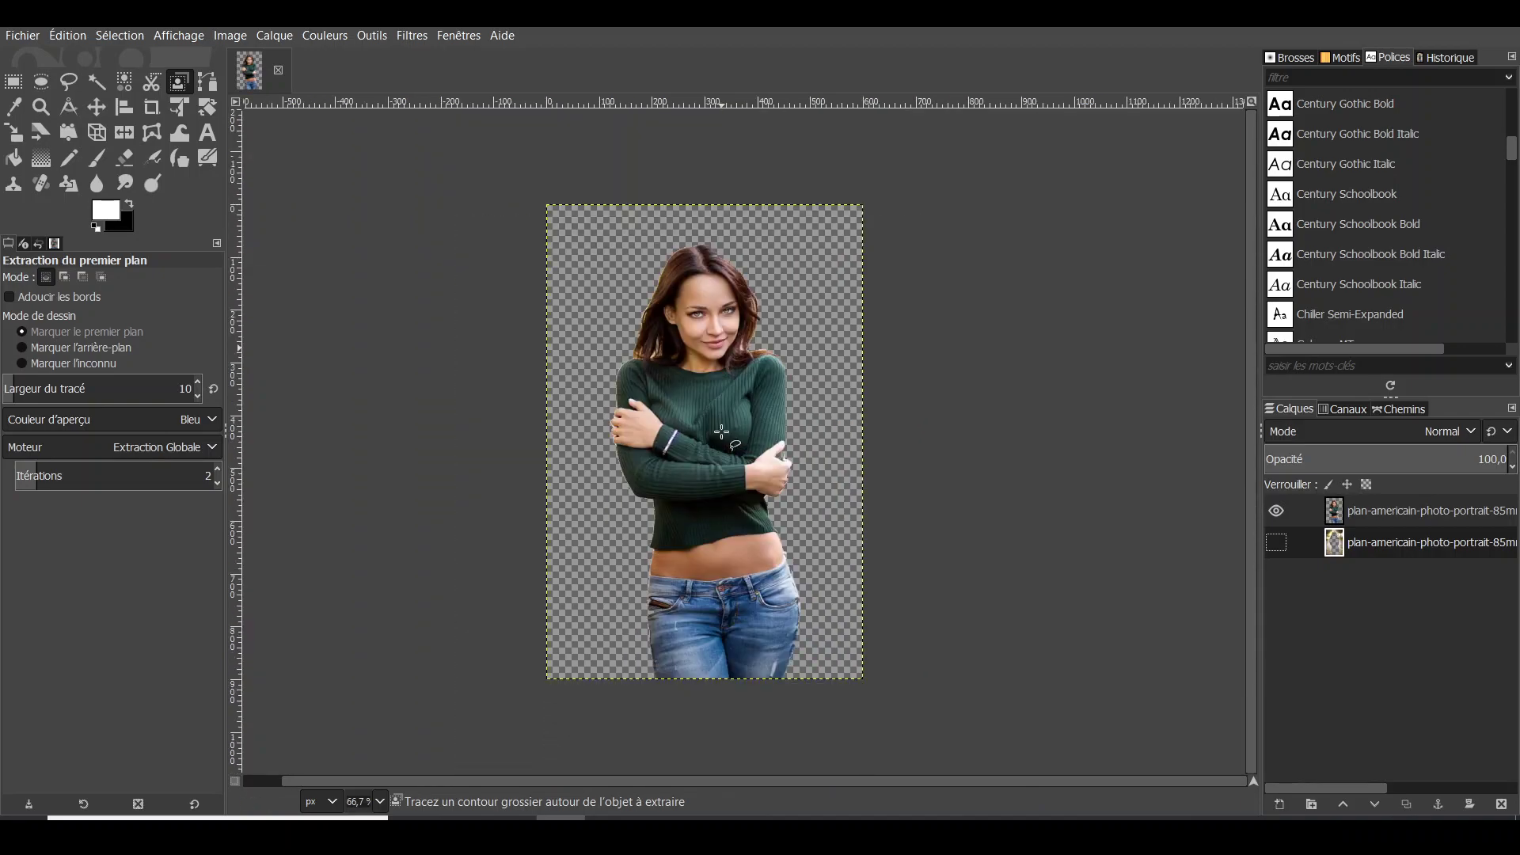